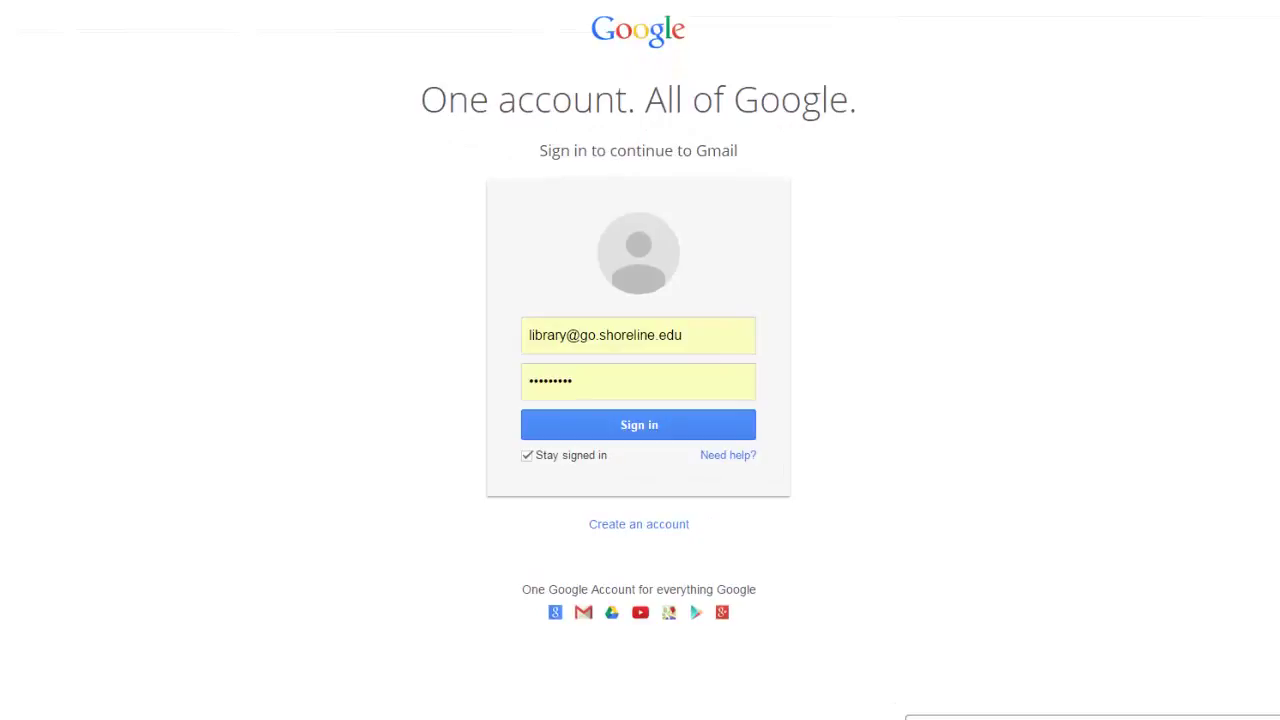
Sign in to the library Gmail account with its credentials
{"action": "left_click", "coordinate": [622, 417]}
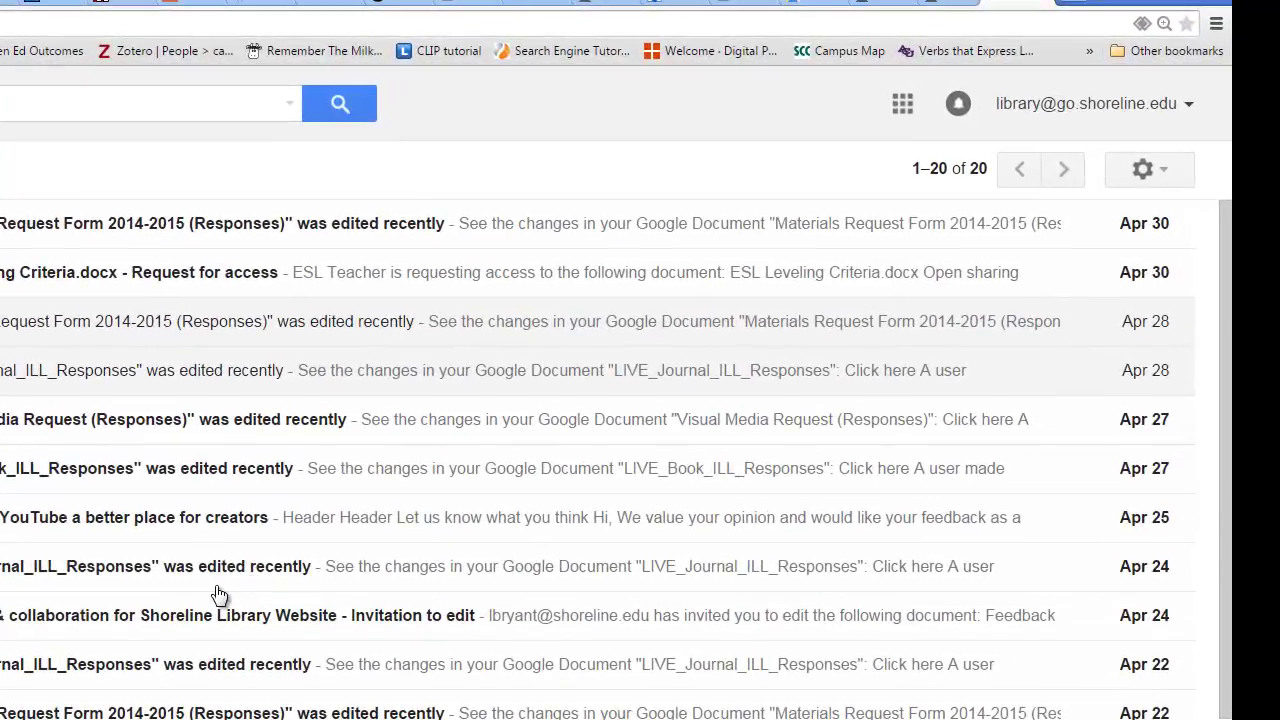
Launch Google Drive from the Google apps launcher
{"action": "left_click", "coordinate": [903, 104]}
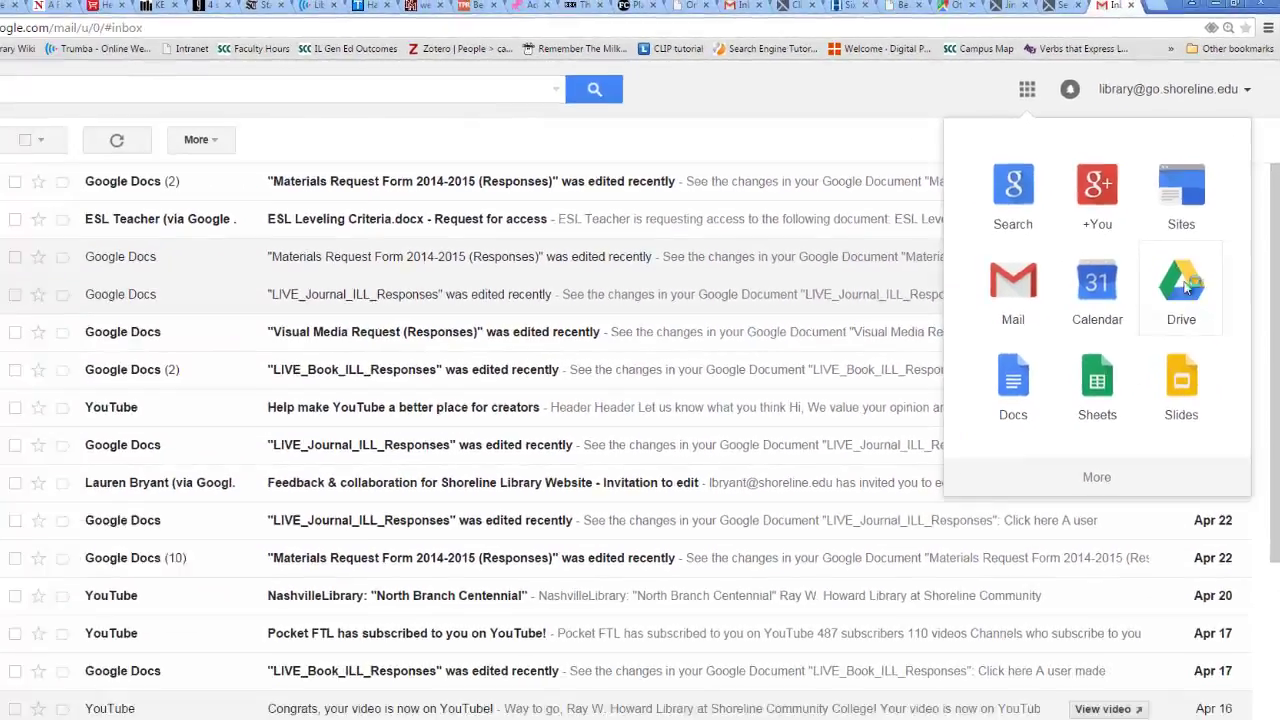
{"action": "left_click", "coordinate": [1186, 287]}
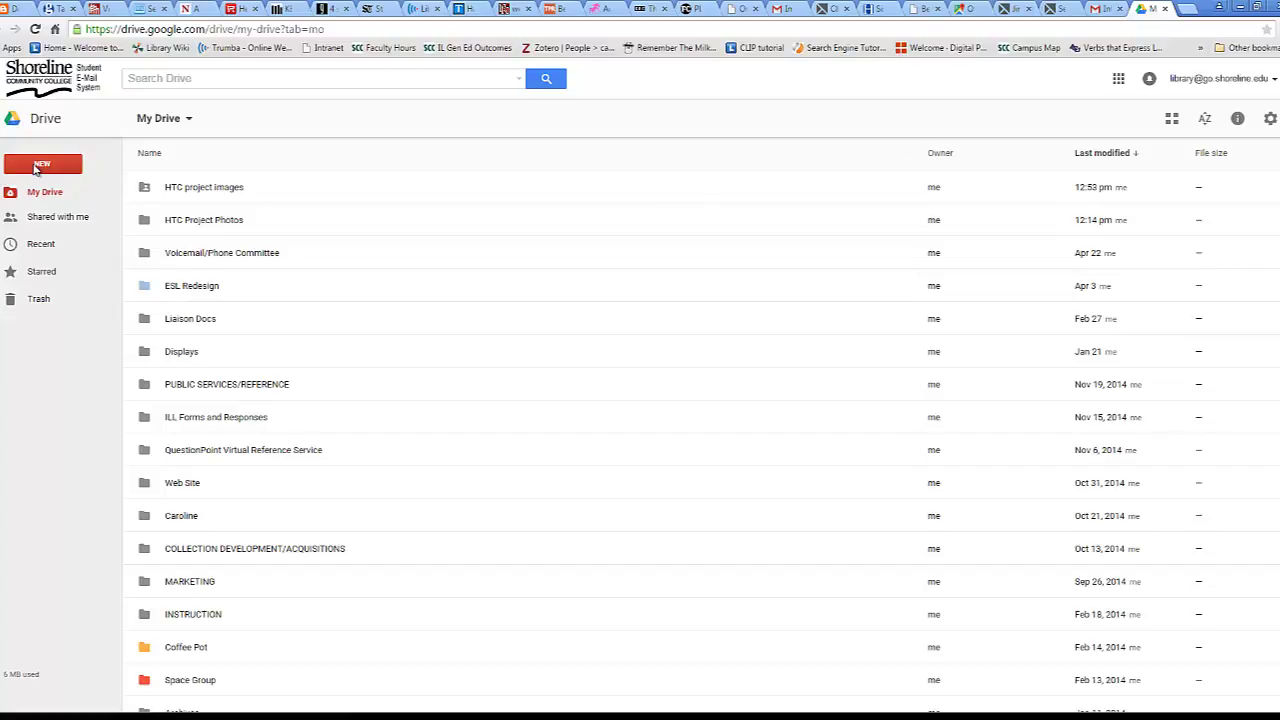
Add a folder called 'HTC group photos' to My Drive
{"action": "left_click", "coordinate": [38, 164]}
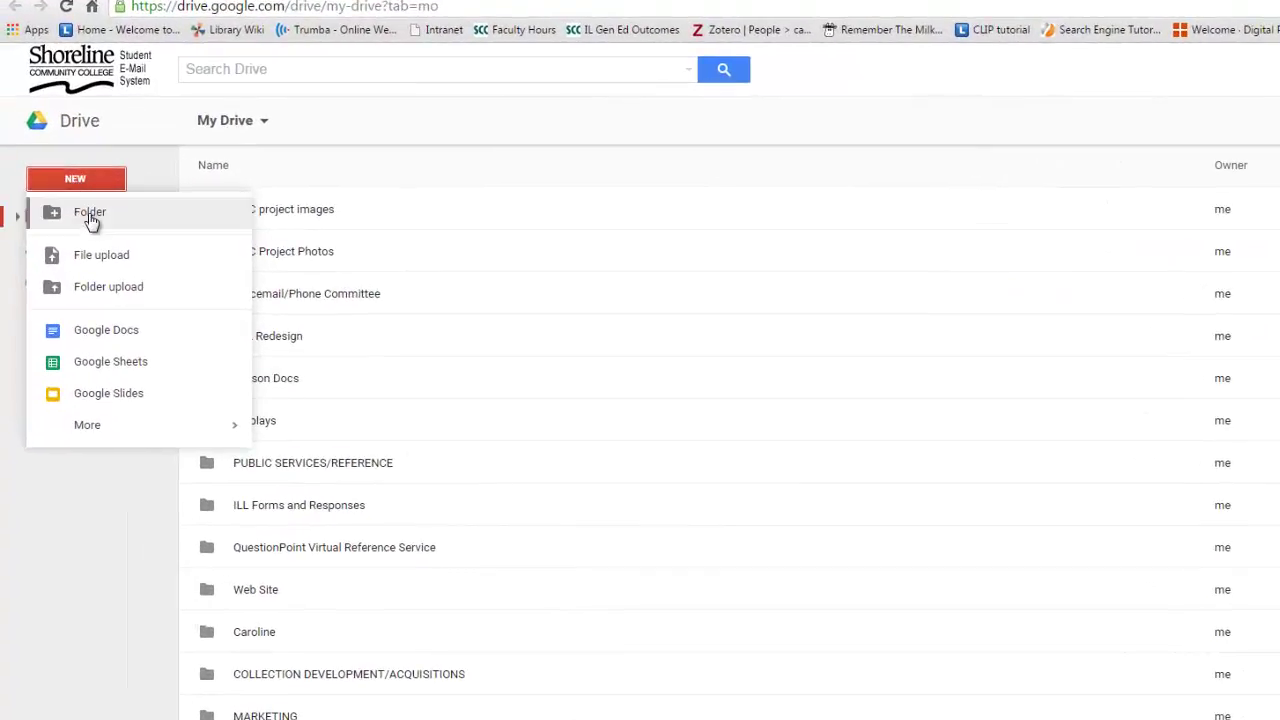
{"action": "left_click", "coordinate": [90, 213]}
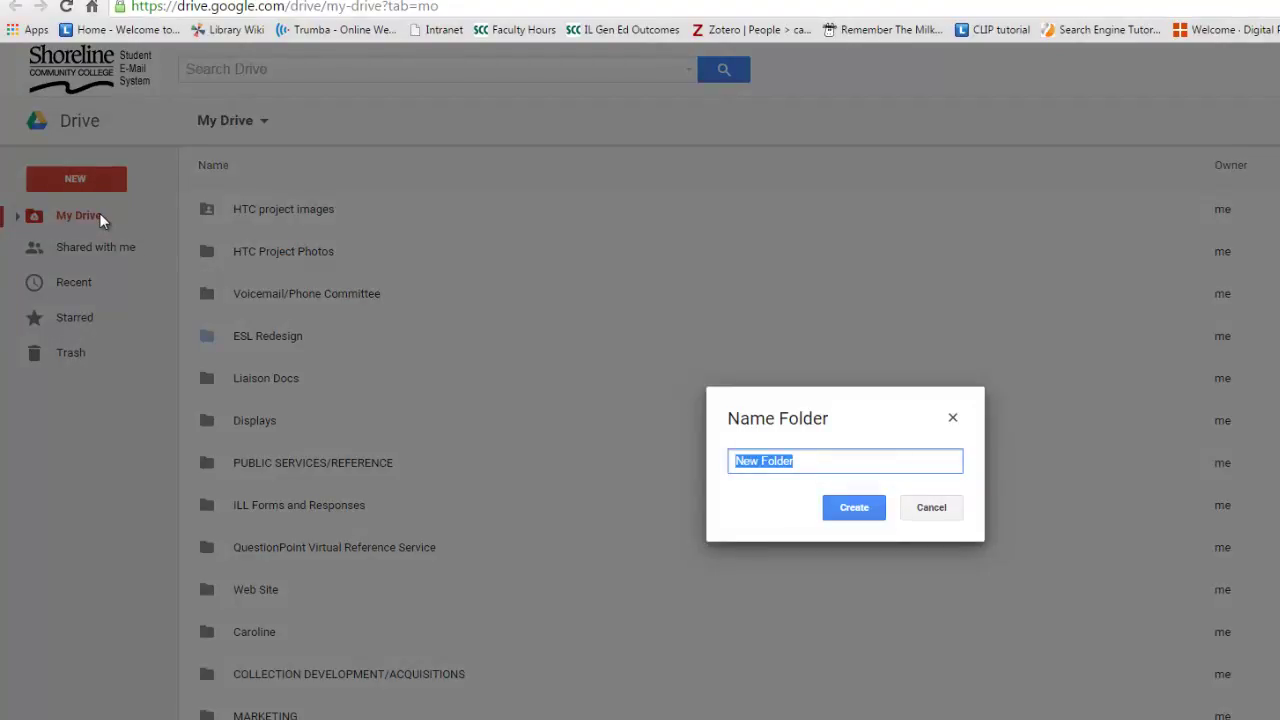
{"action": "type", "text": "HTC group pho"}
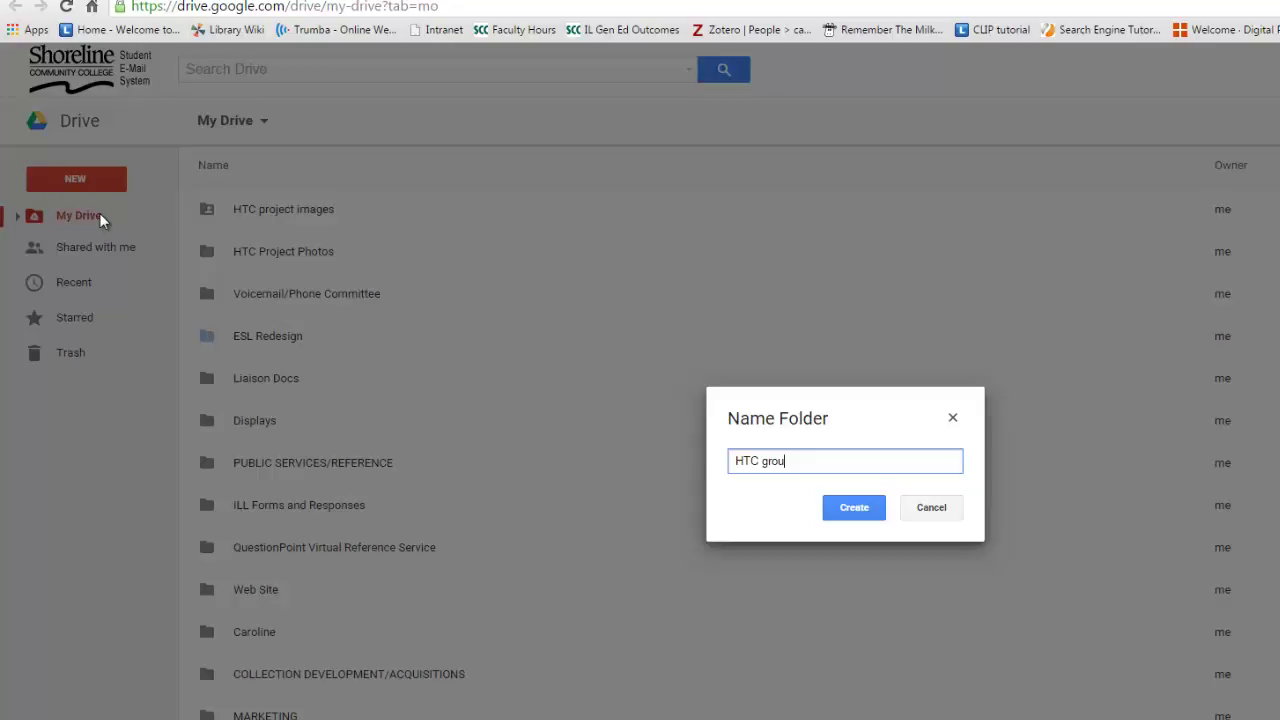
{"action": "type", "text": "tos"}
{"action": "key", "text": "Return"}
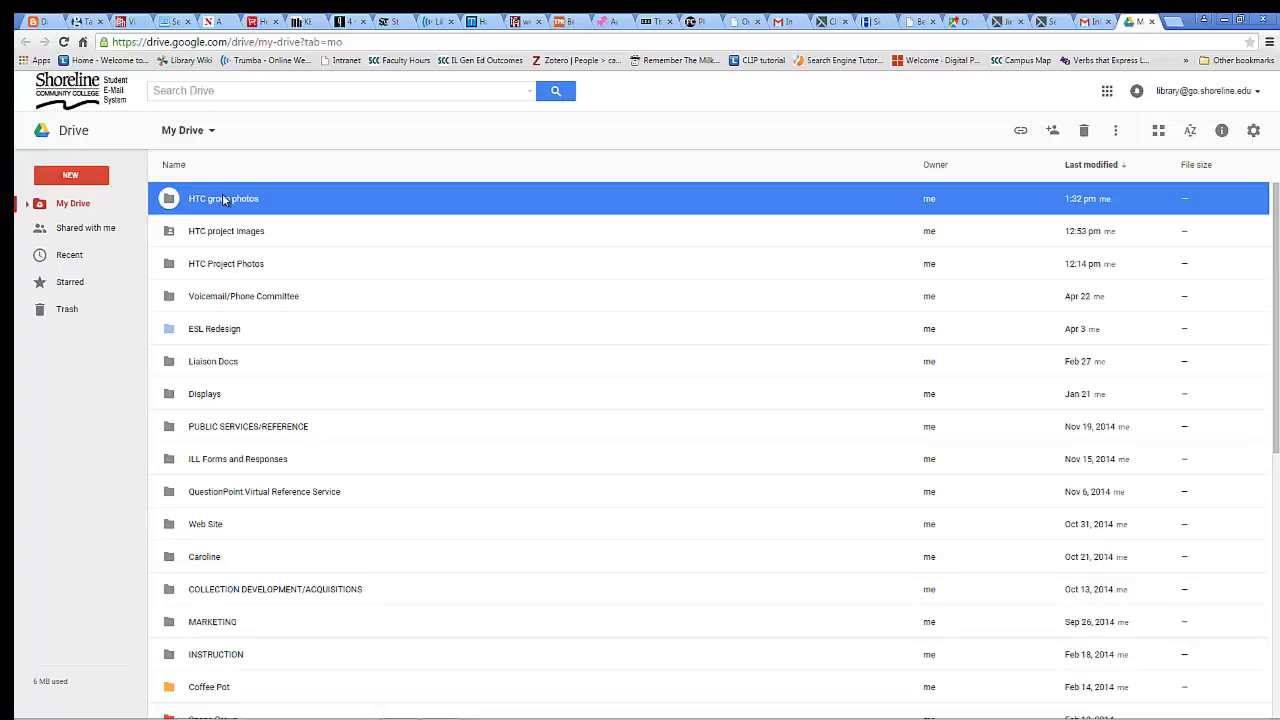
Open the HTC group photos folder and upload Triton-Field.jpg from the Desktop
{"action": "double_click", "coordinate": [223, 197]}
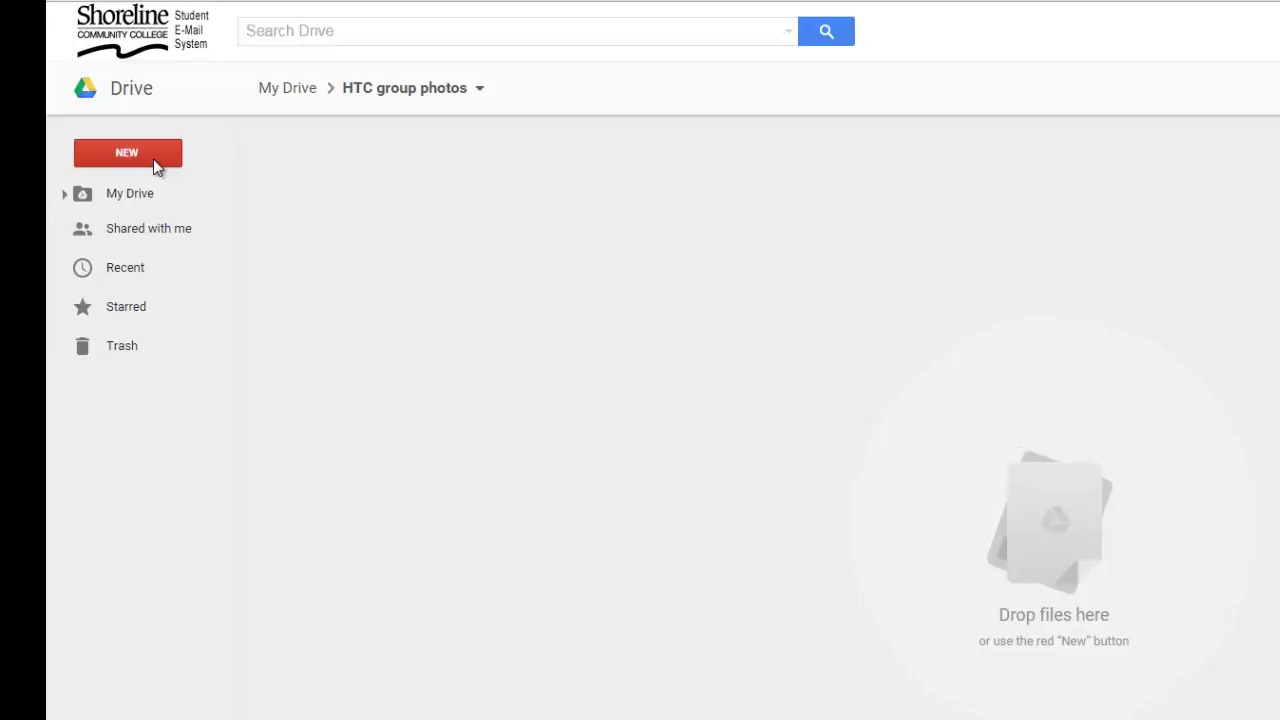
{"action": "left_click", "coordinate": [153, 163]}
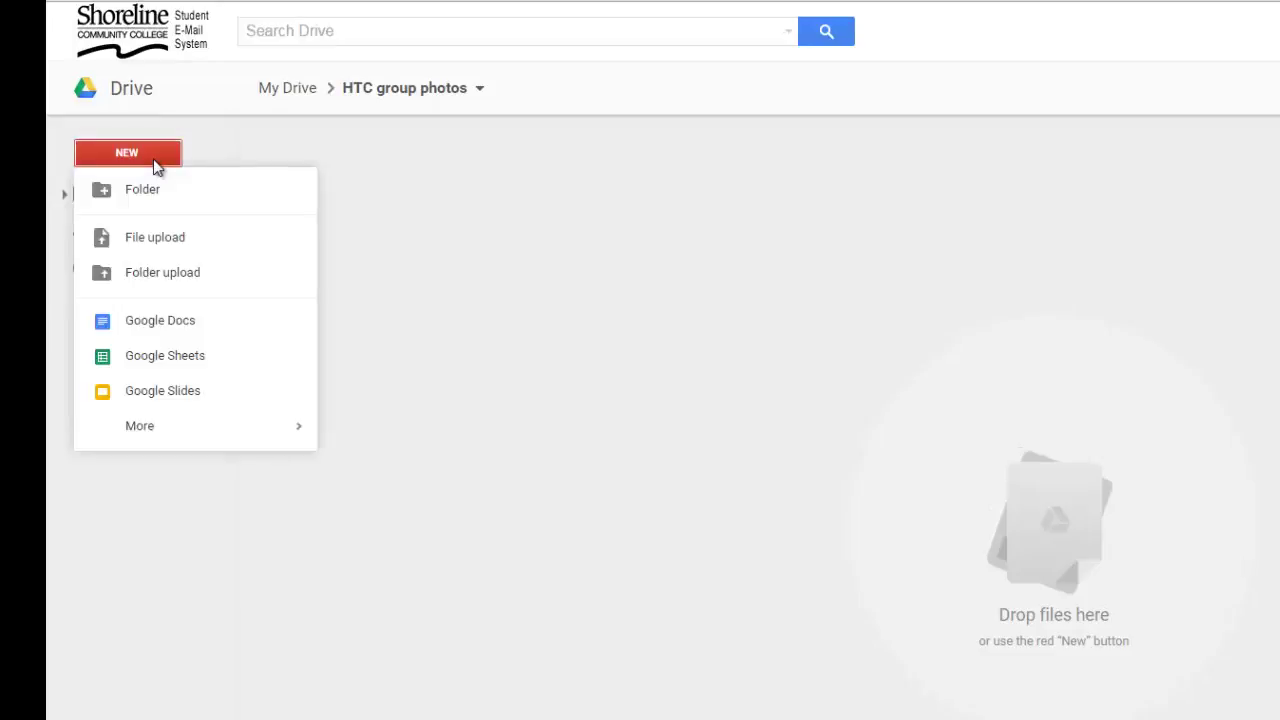
{"action": "left_click", "coordinate": [143, 237]}
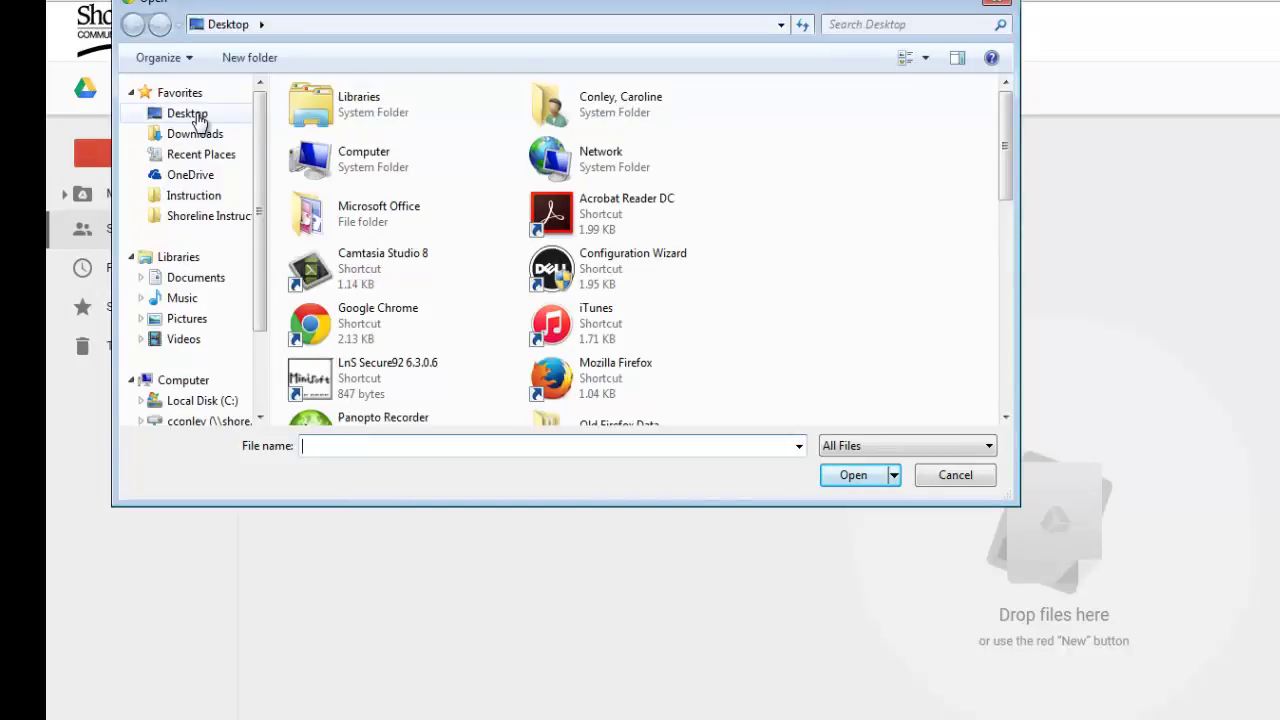
{"action": "left_click", "coordinate": [194, 113]}
{"action": "left_click_drag", "start_coordinate": [1000, 149], "coordinate": [1018, 376]}
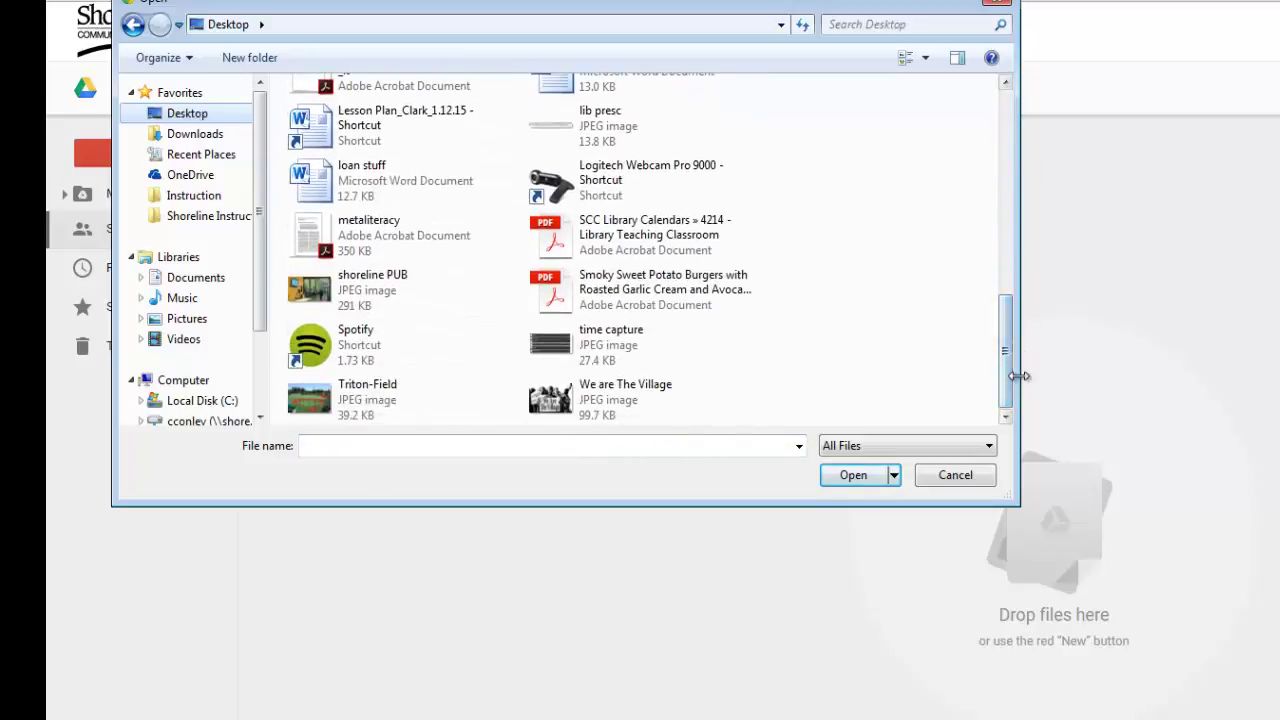
{"action": "left_click", "coordinate": [385, 390]}
{"action": "left_click", "coordinate": [842, 480]}
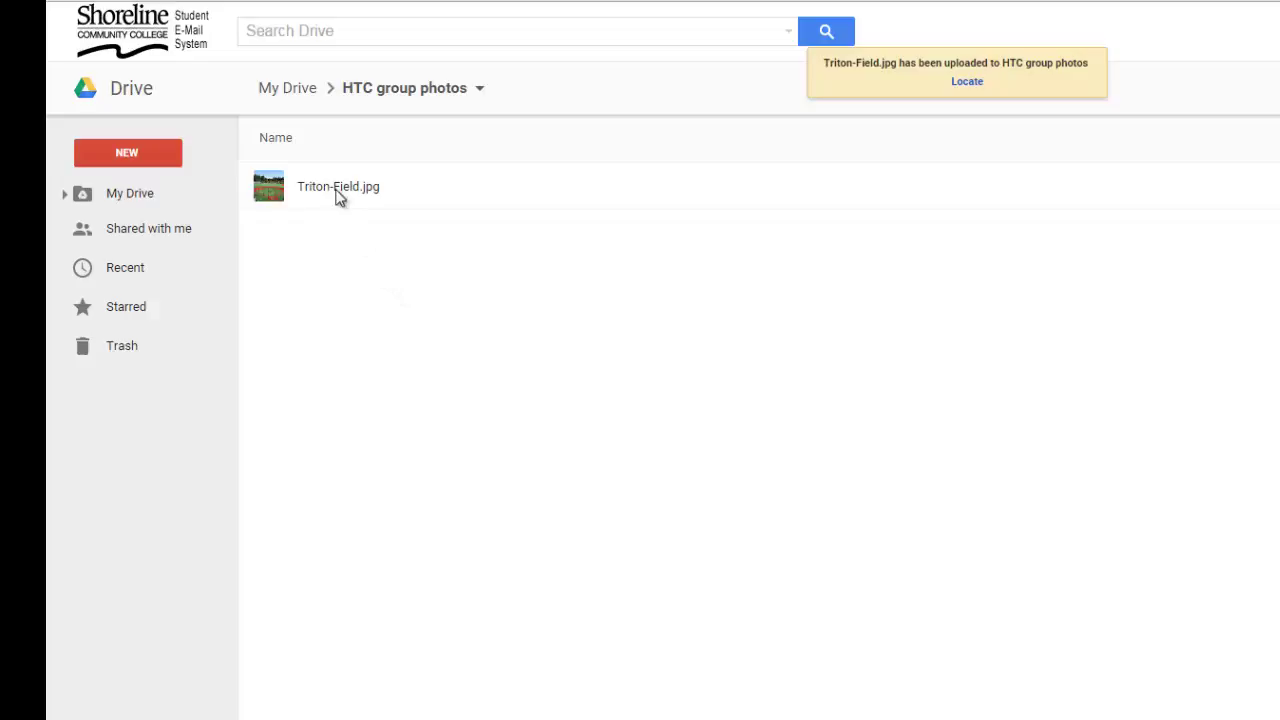
Upload shoreline PUB.jpg from the Desktop into the folder
{"action": "left_click", "coordinate": [141, 157]}
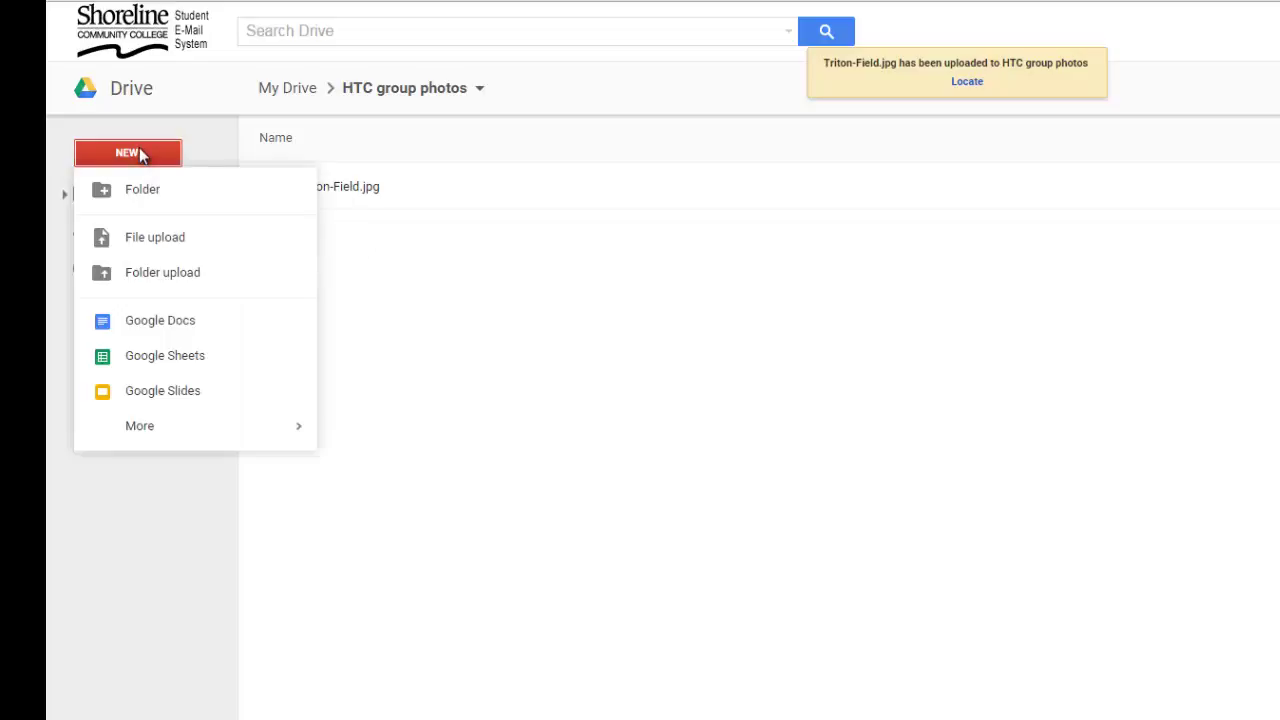
{"action": "left_click", "coordinate": [172, 245]}
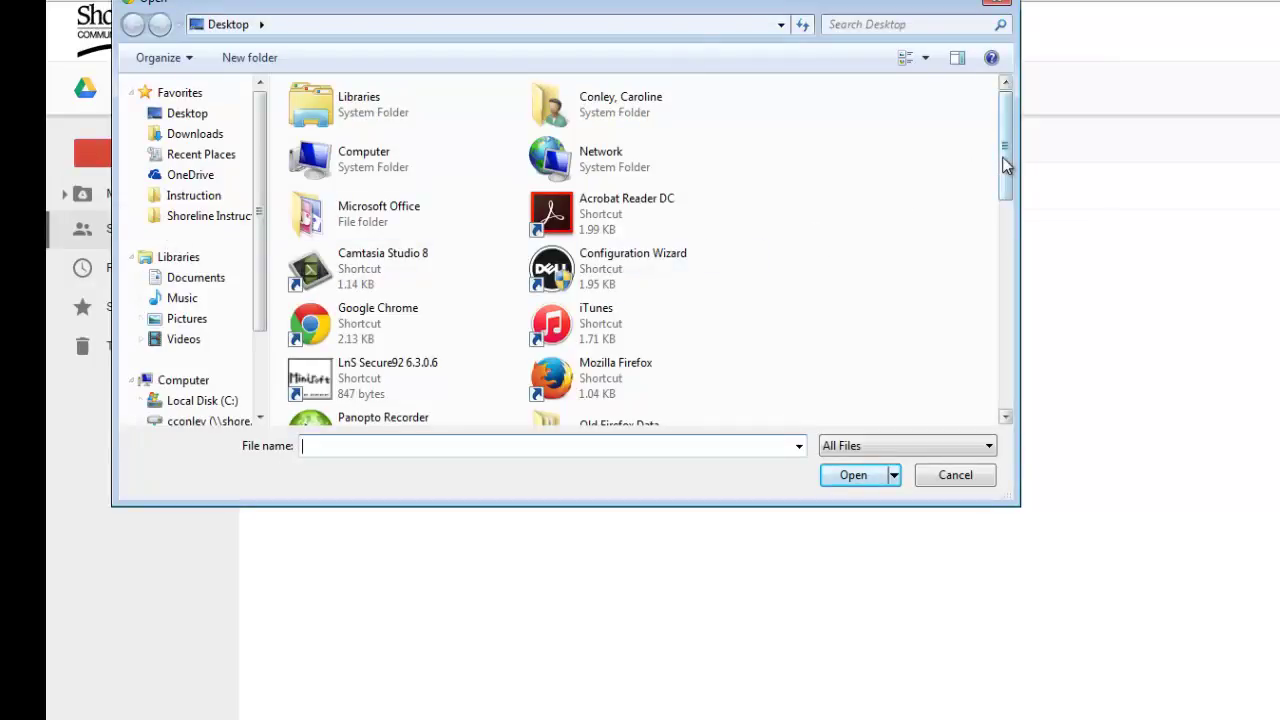
{"action": "left_click_drag", "start_coordinate": [1006, 165], "coordinate": [1001, 416]}
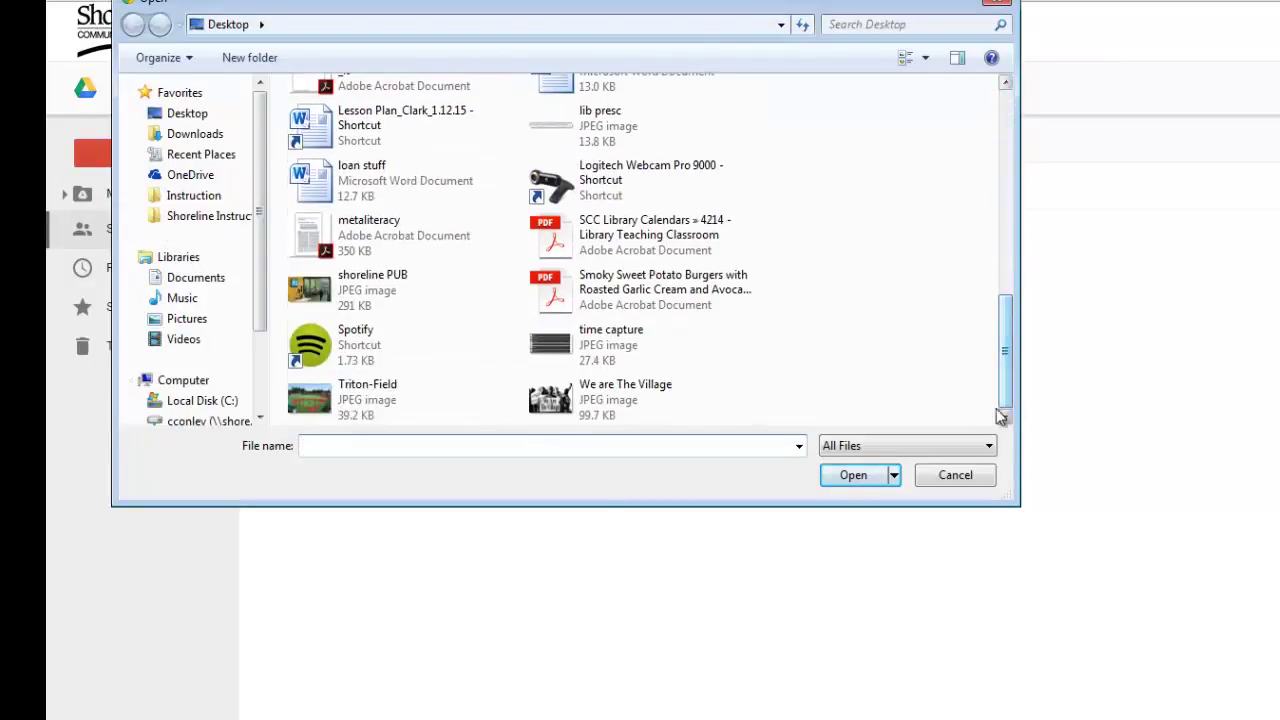
{"action": "left_click", "coordinate": [369, 300]}
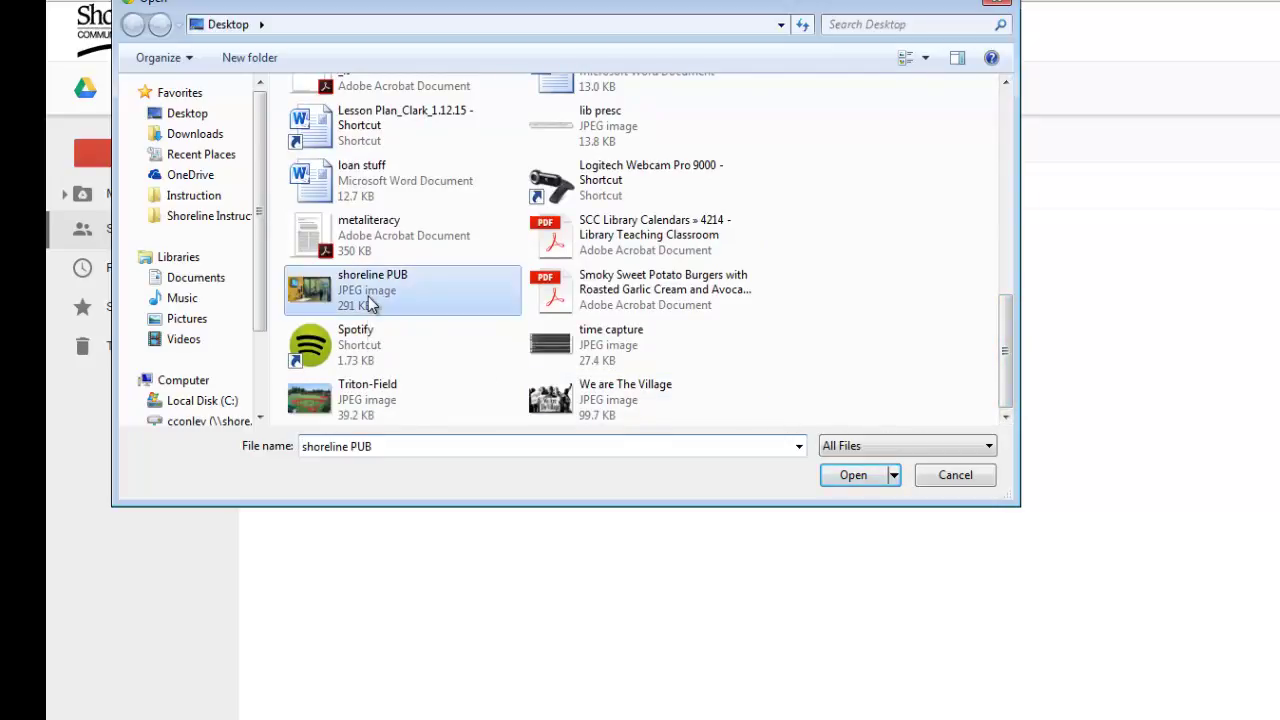
{"action": "left_click", "coordinate": [856, 476]}
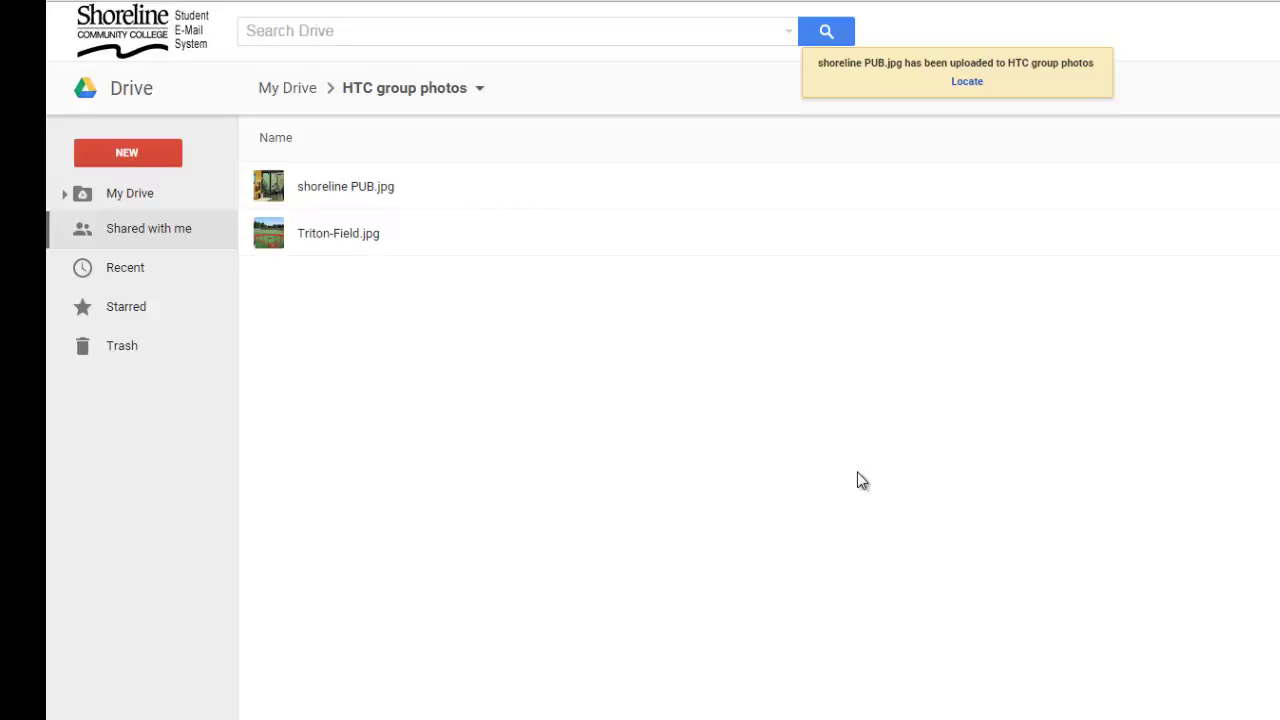
Upload We are The Village.jpg from the Desktop into the folder
{"action": "left_click", "coordinate": [134, 161]}
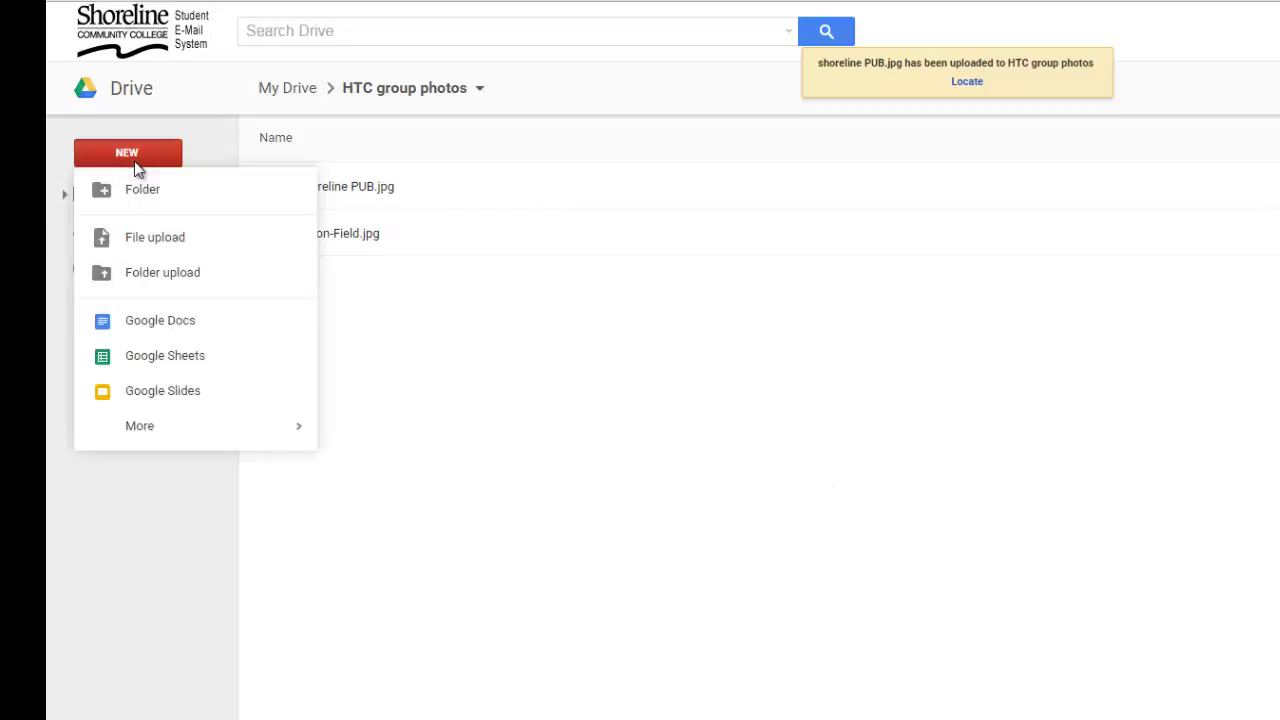
{"action": "left_click", "coordinate": [155, 238]}
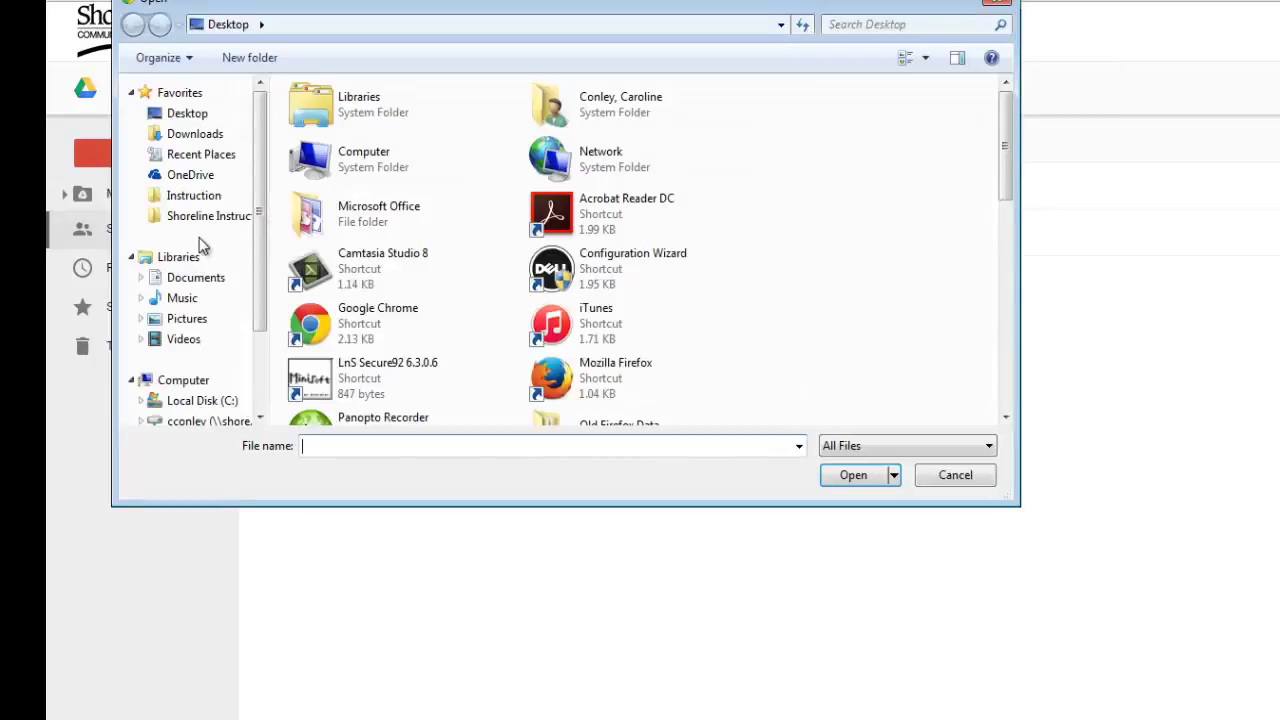
{"action": "left_click_drag", "start_coordinate": [1008, 192], "coordinate": [1016, 408]}
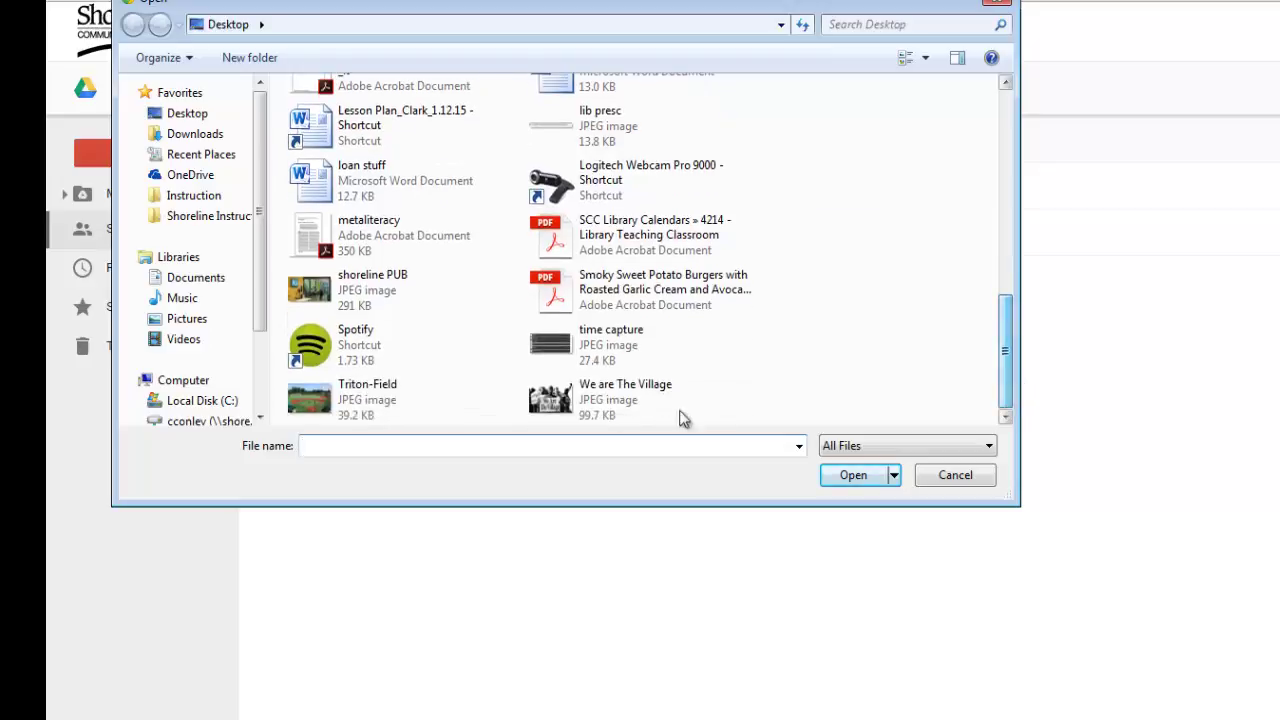
{"action": "left_click", "coordinate": [581, 402]}
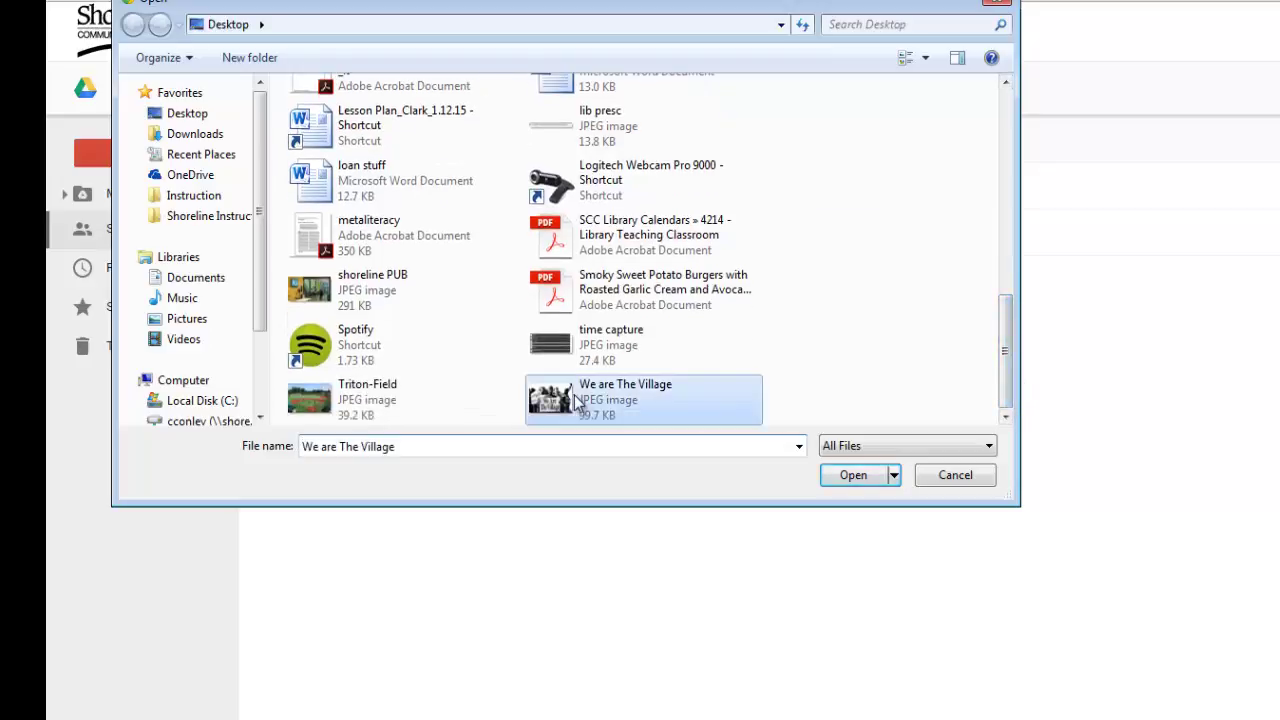
{"action": "left_click", "coordinate": [846, 475]}
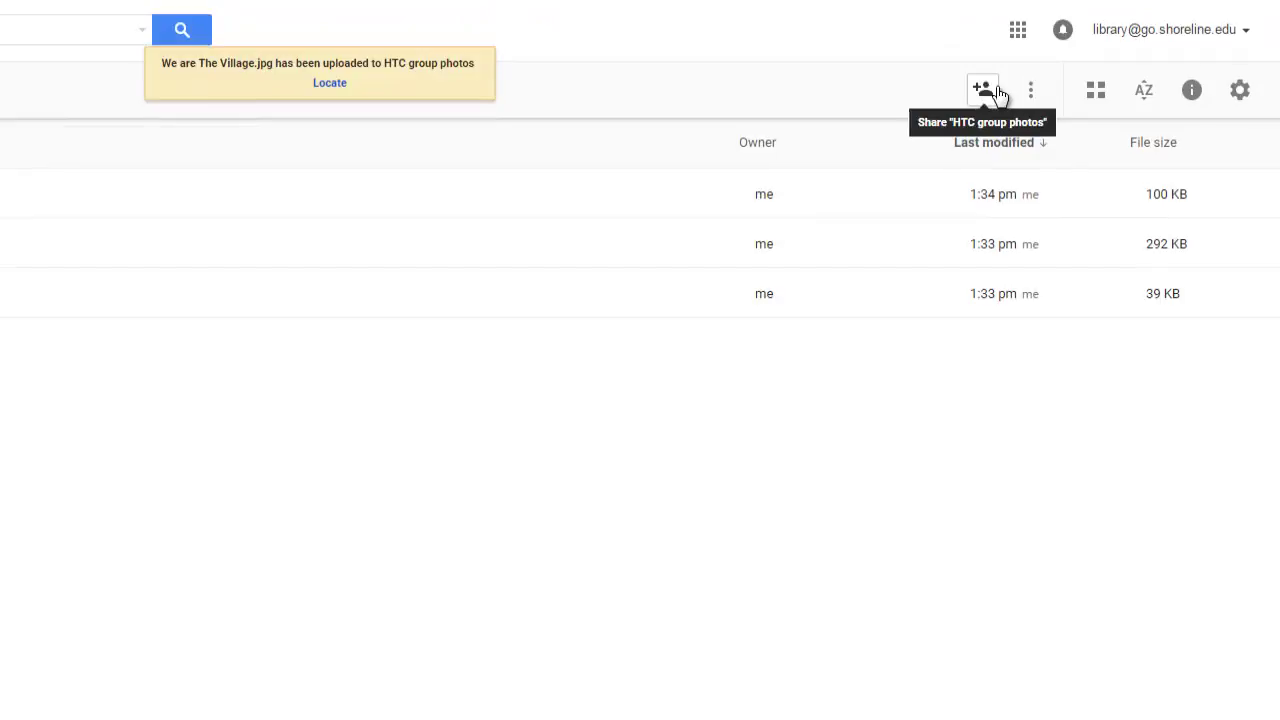
Invite the team member's Gmail address to the folder and accept the external-sharing warning
{"action": "left_click", "coordinate": [994, 91]}
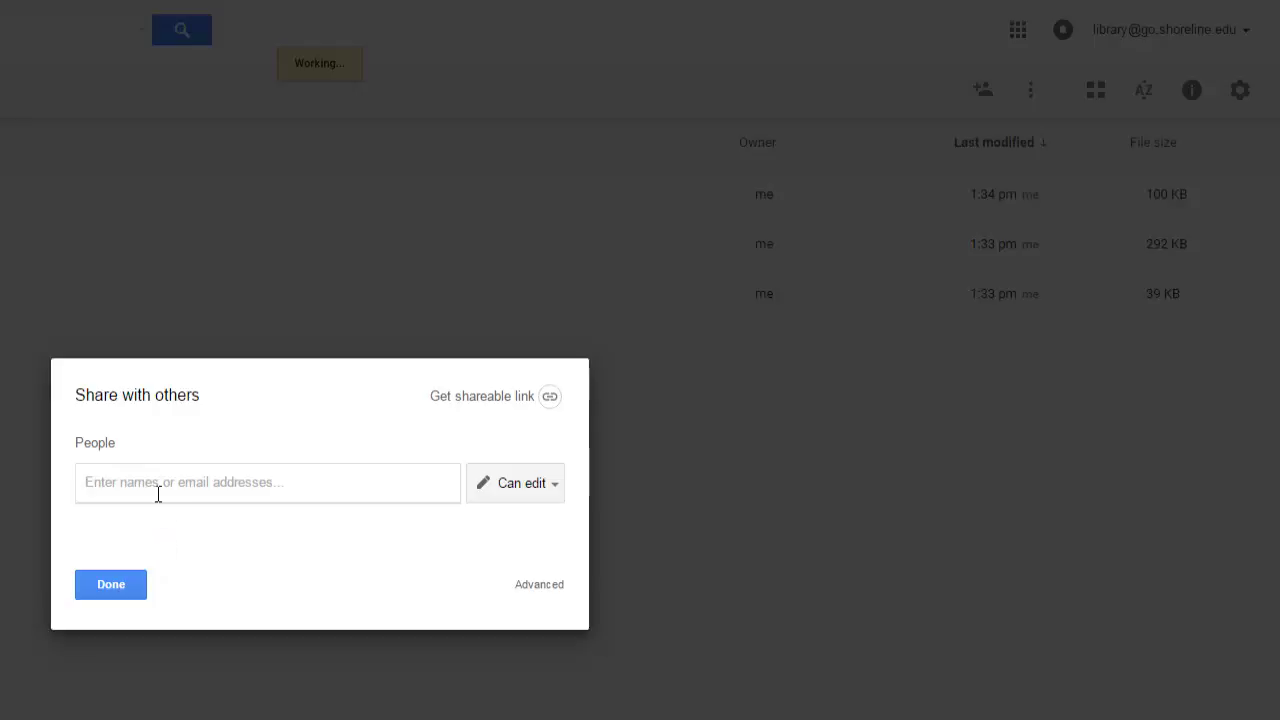
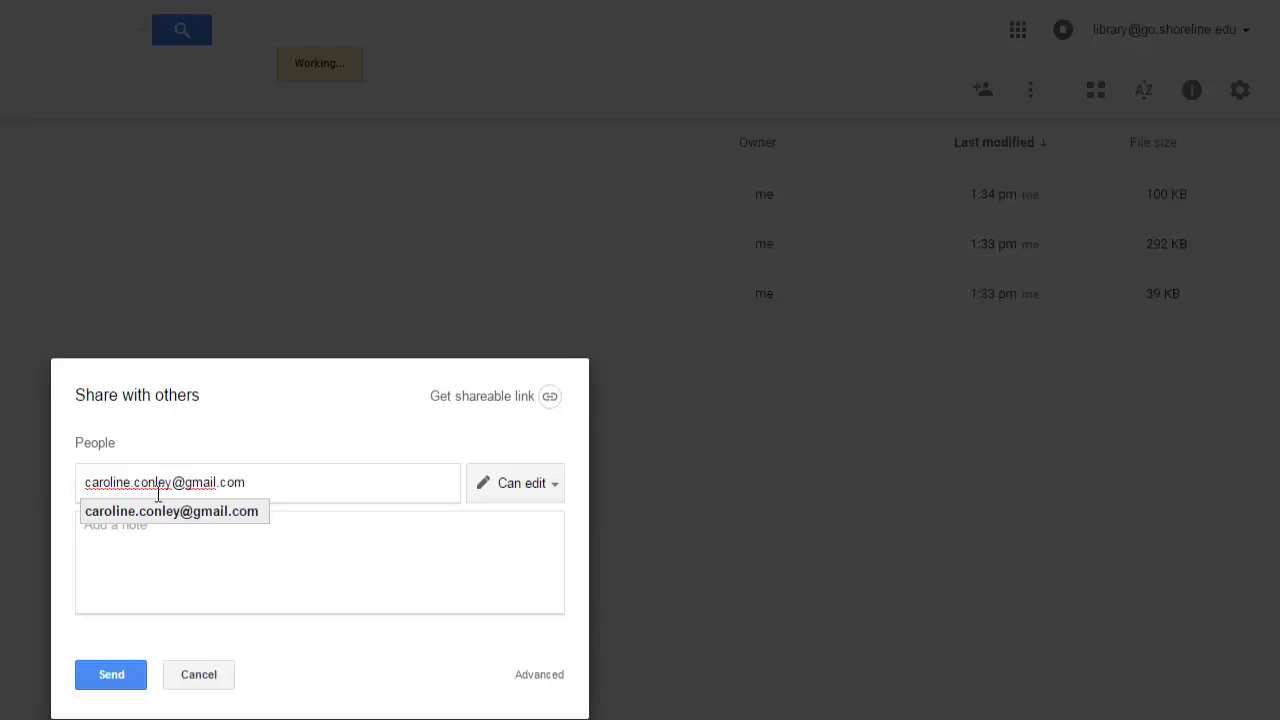
{"action": "left_click", "coordinate": [108, 680]}
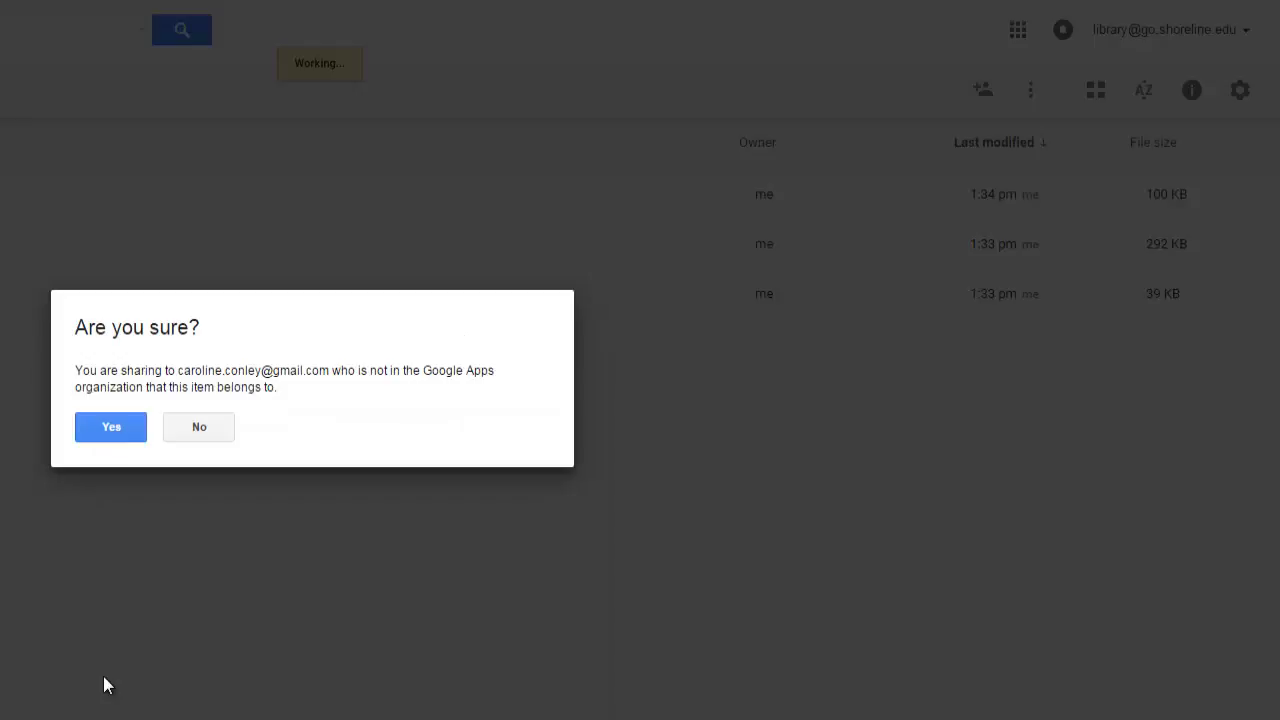
{"action": "left_click", "coordinate": [110, 425]}
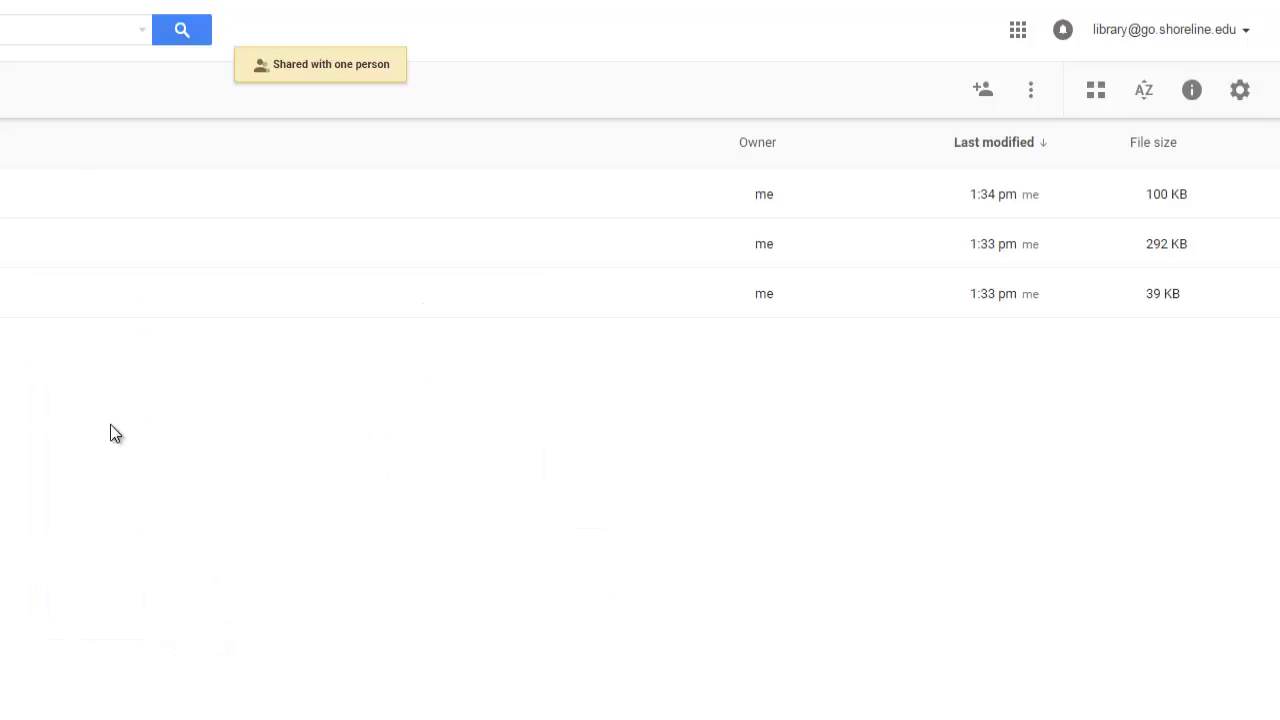